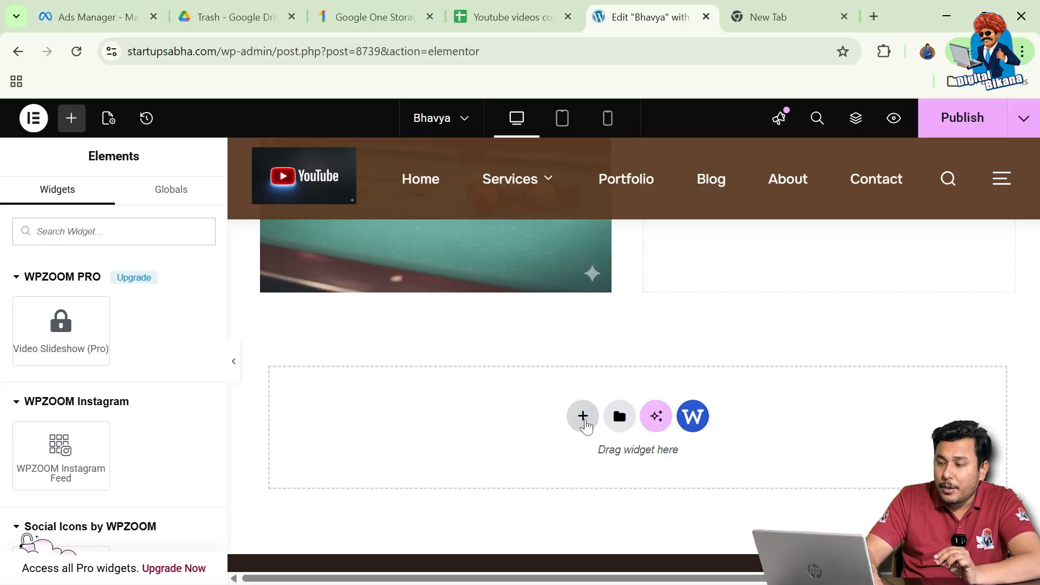
# Add a new grid section with a two-column structure below the existing billiards image section
pyautogui.click(584, 418)
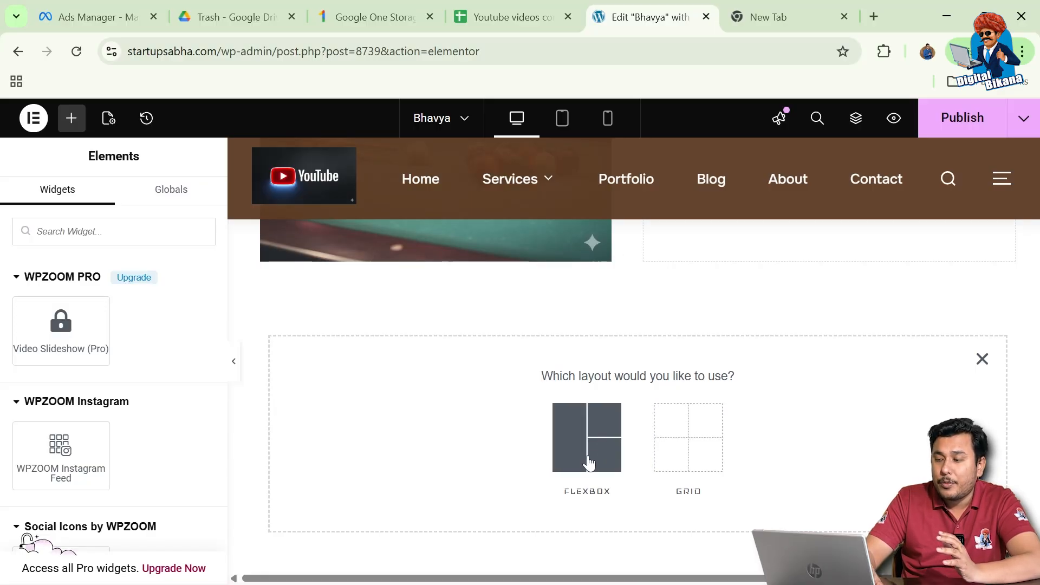
pyautogui.click(685, 435)
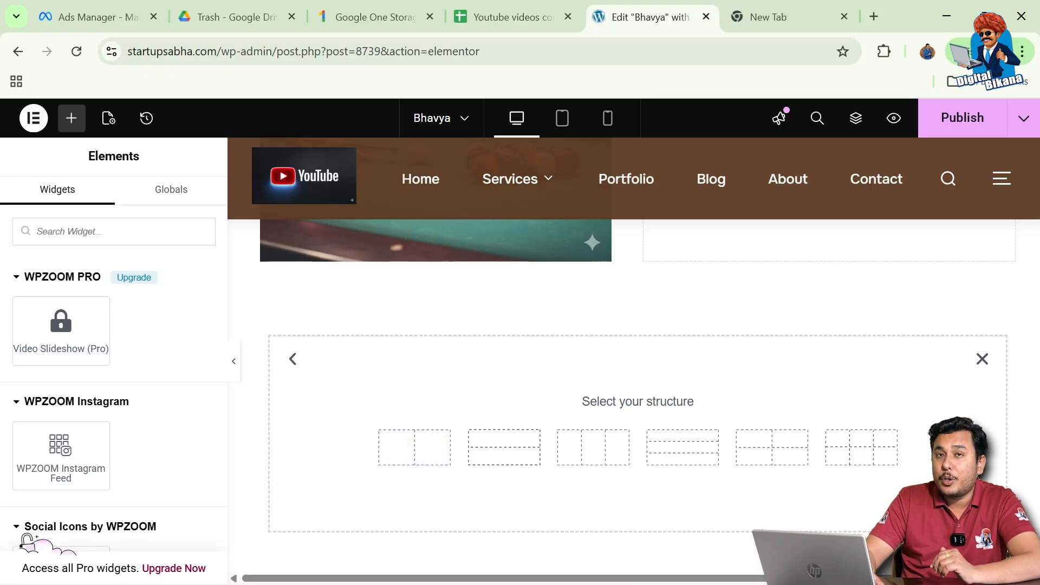
pyautogui.click(412, 460)
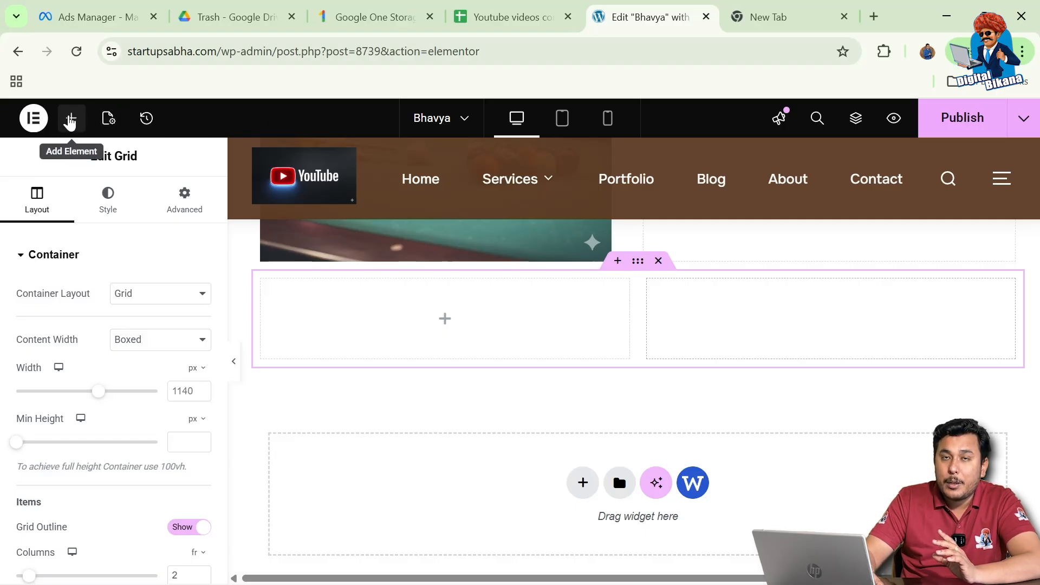
# Find the Container widget and place it in the first cell of the new two-column grid
pyautogui.click(70, 122)
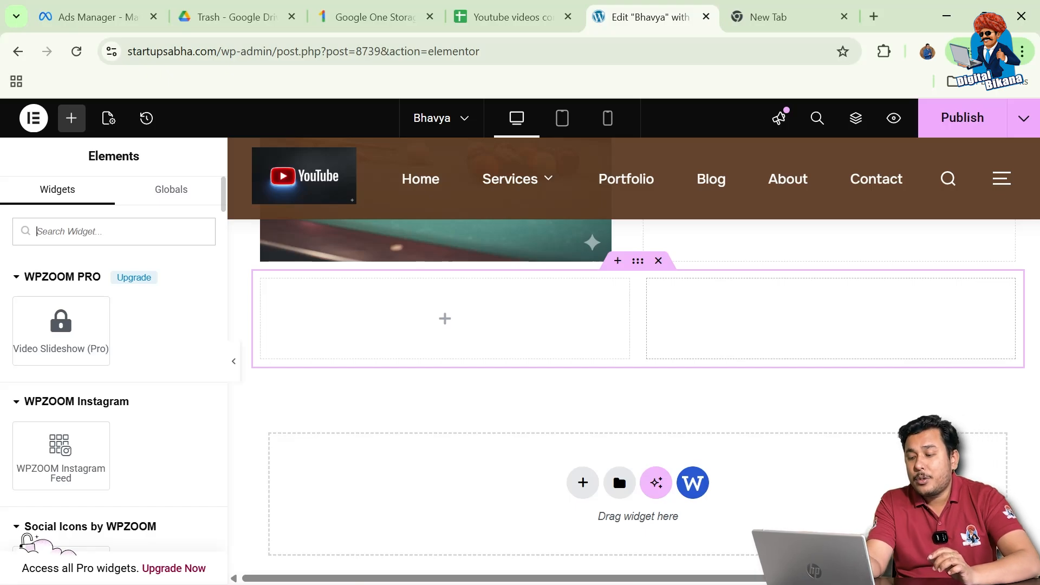
pyautogui.write('container')
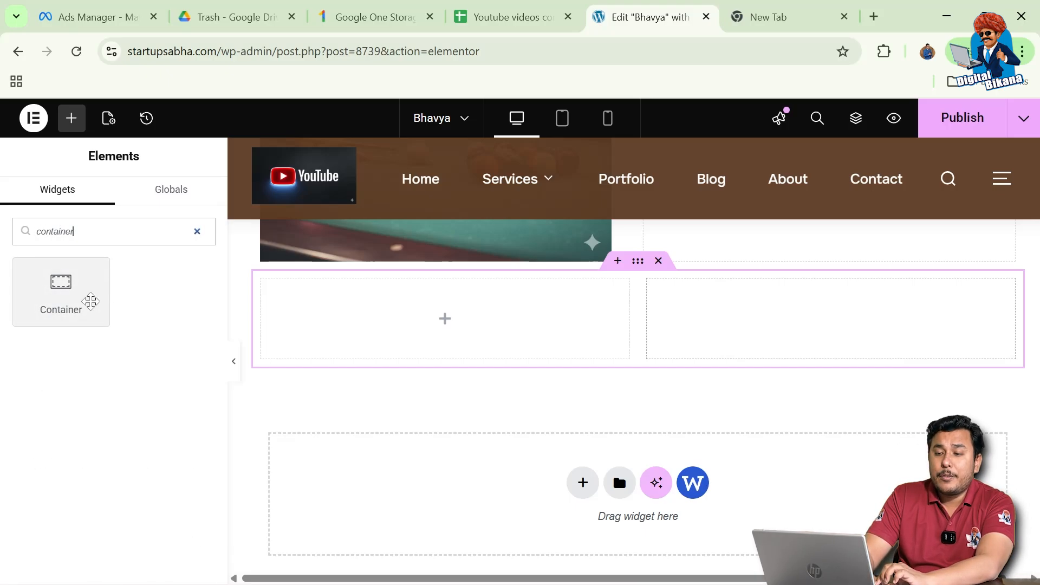
pyautogui.moveTo(56, 287); pyautogui.dragTo(376, 309)
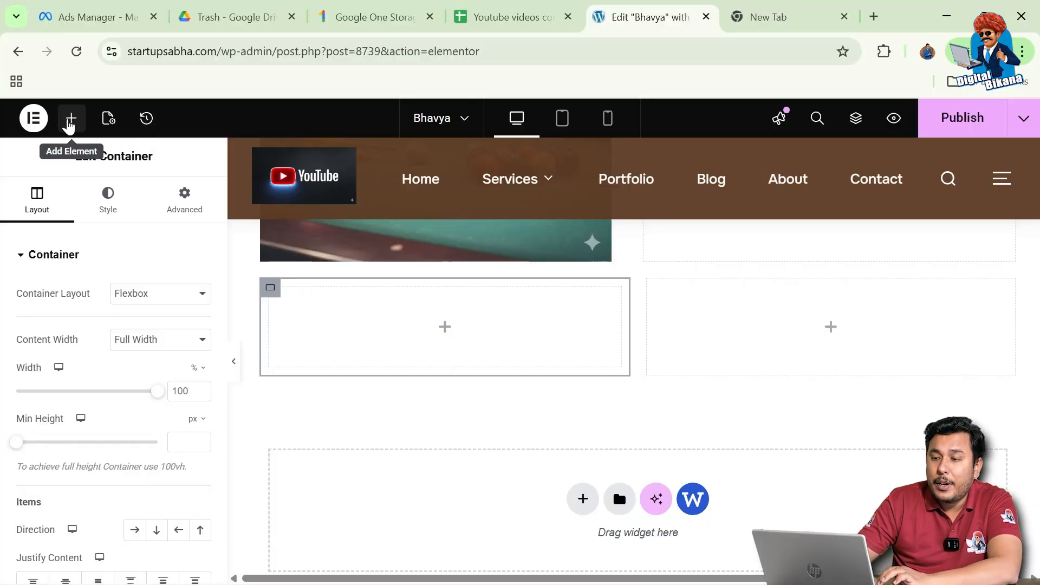
# Find the Image widget and place it inside the container in the grid's first cell
pyautogui.click(70, 120)
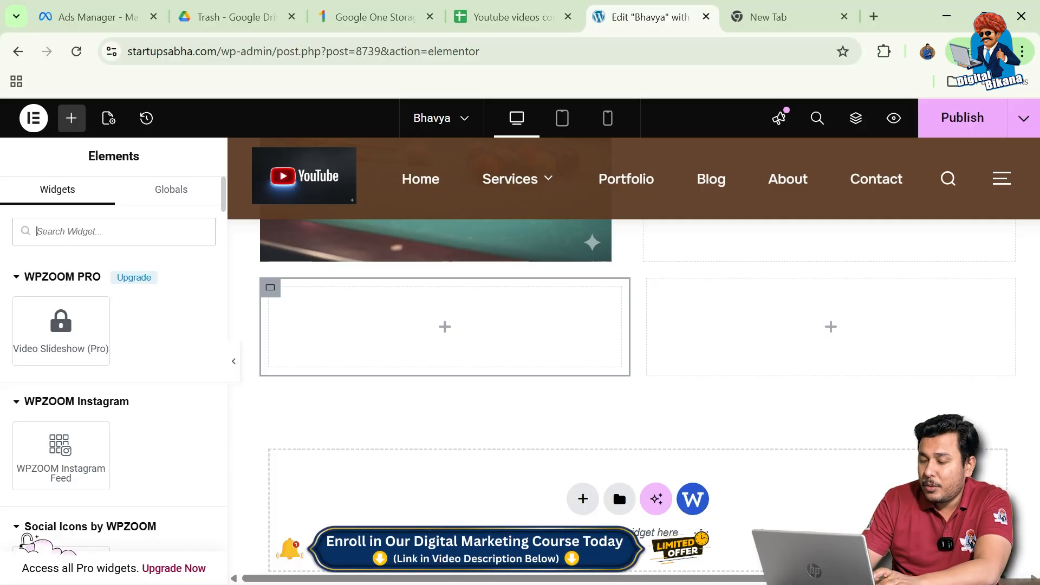
pyautogui.write('image')
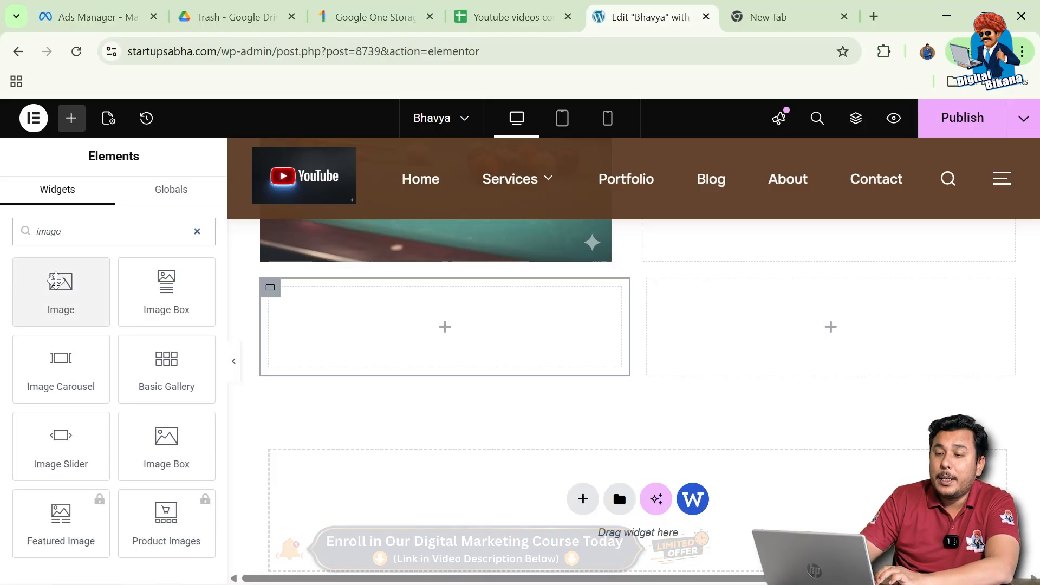
pyautogui.moveTo(57, 284); pyautogui.dragTo(367, 322)
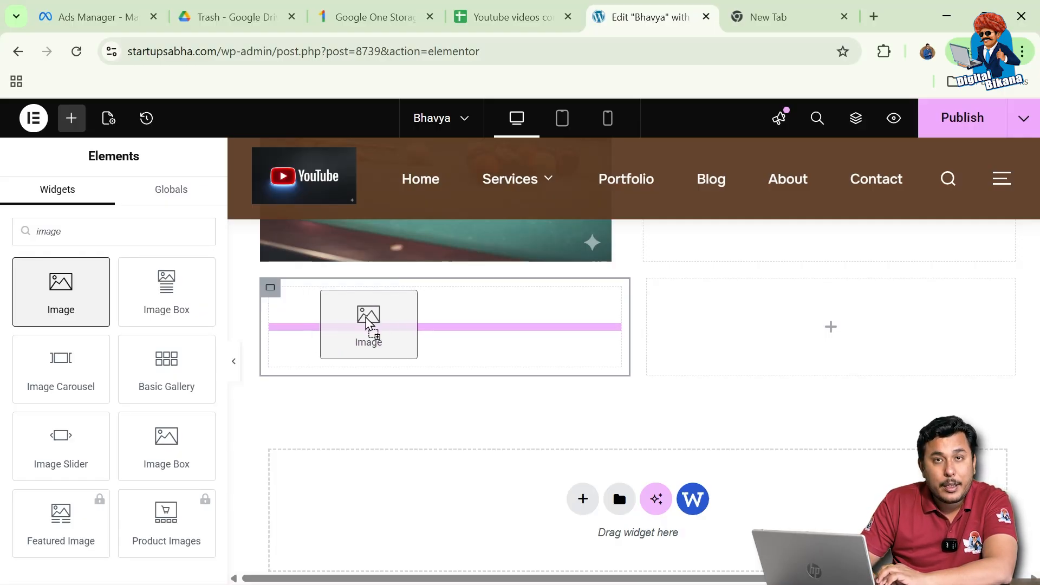
pyautogui.moveTo(365, 318); pyautogui.dragTo(366, 317)
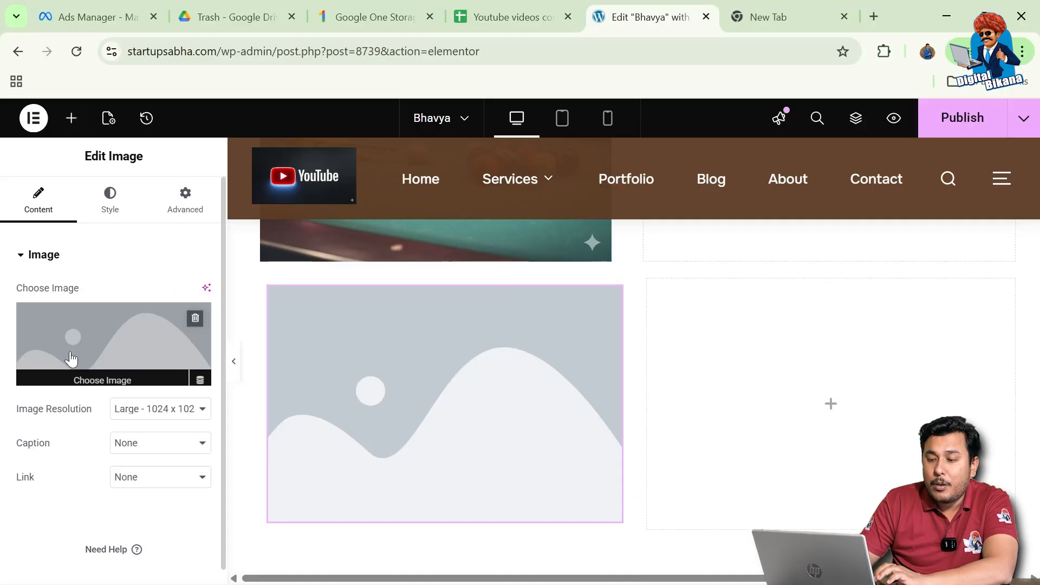
# Fill the image widget with the two-panel ARCADE picture from the media library
pyautogui.moveTo(101, 379)
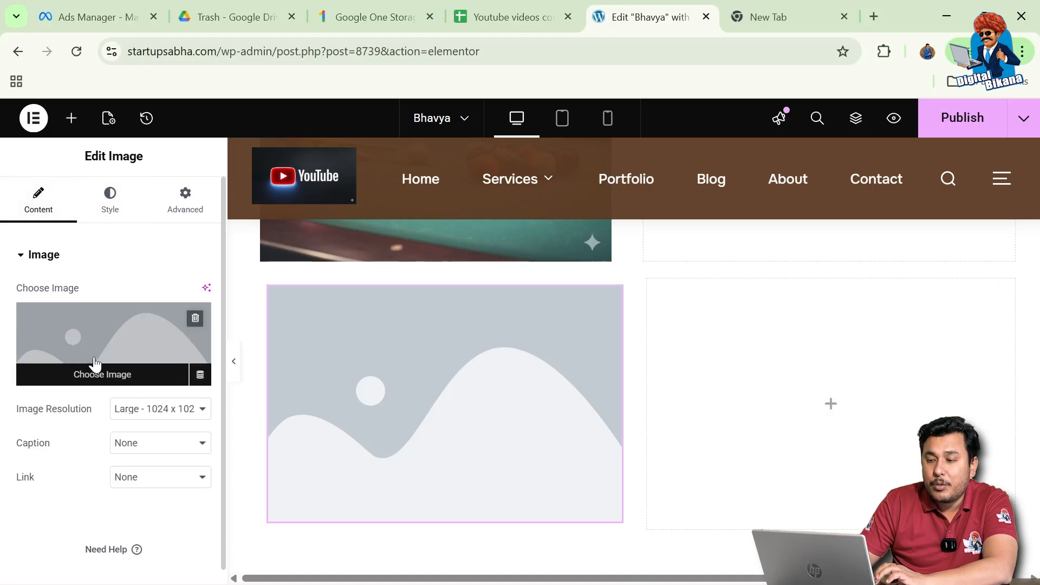
pyautogui.click(102, 378)
pyautogui.click(391, 332)
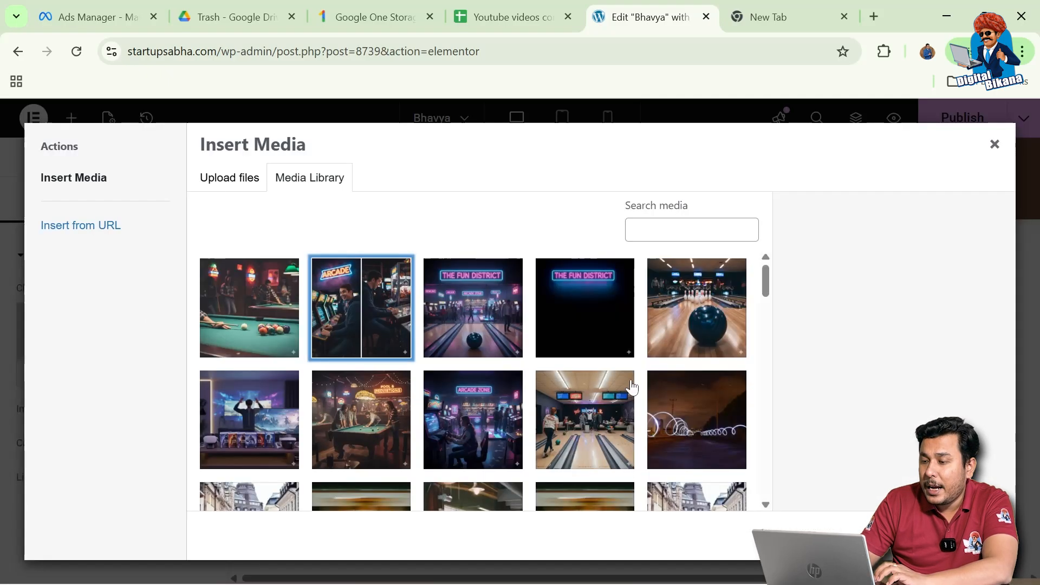
pyautogui.click(979, 535)
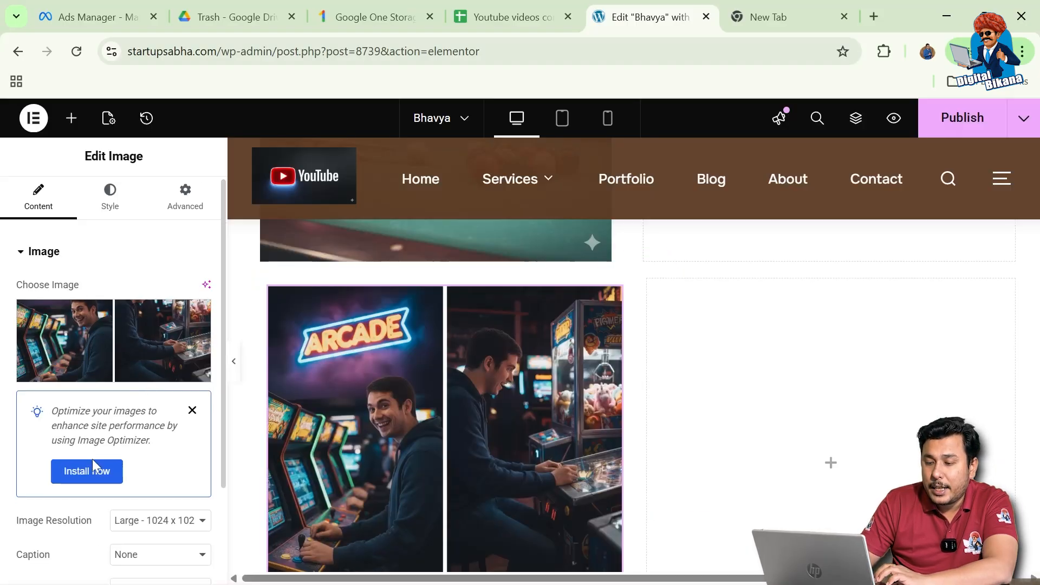
# Examine the arcade image's content settings, including its resolution, caption and link options
pyautogui.scroll(-2, 92, 460)
pyautogui.scroll(2, 92, 459)
pyautogui.scroll(-2, 92, 459)
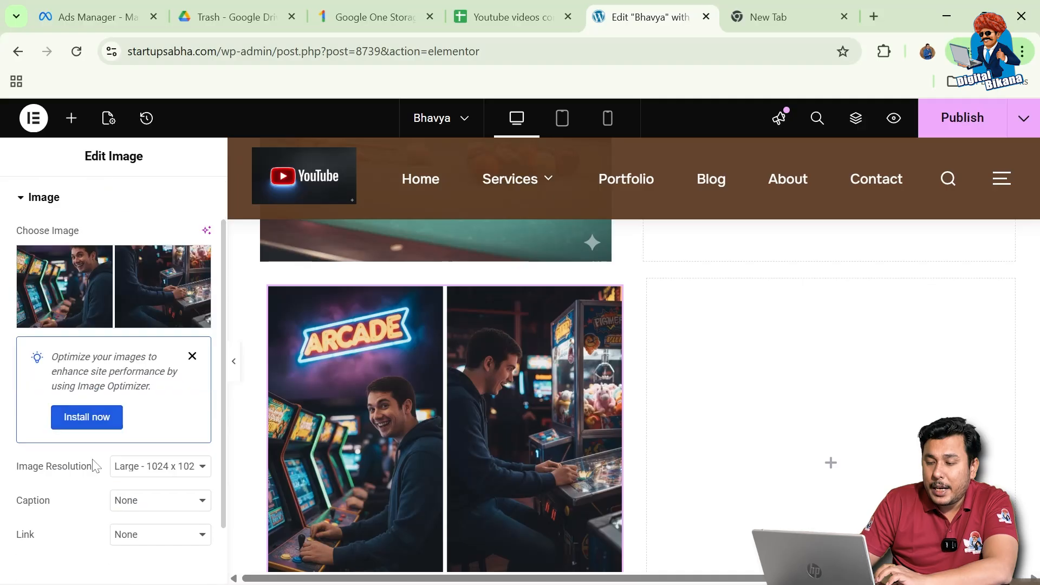
pyautogui.click(139, 462)
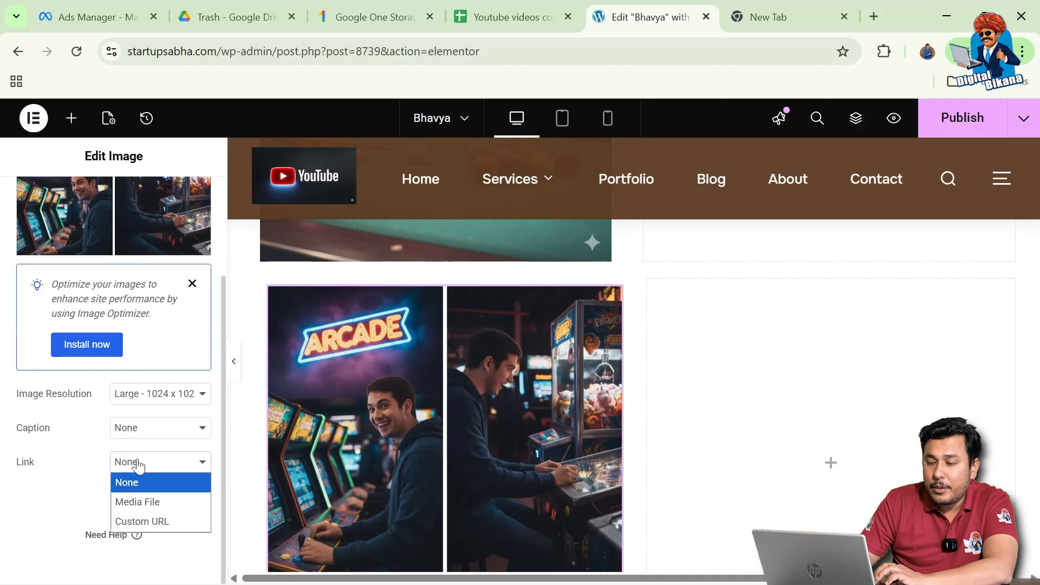
pyautogui.click(75, 498)
pyautogui.doubleClick(72, 493)
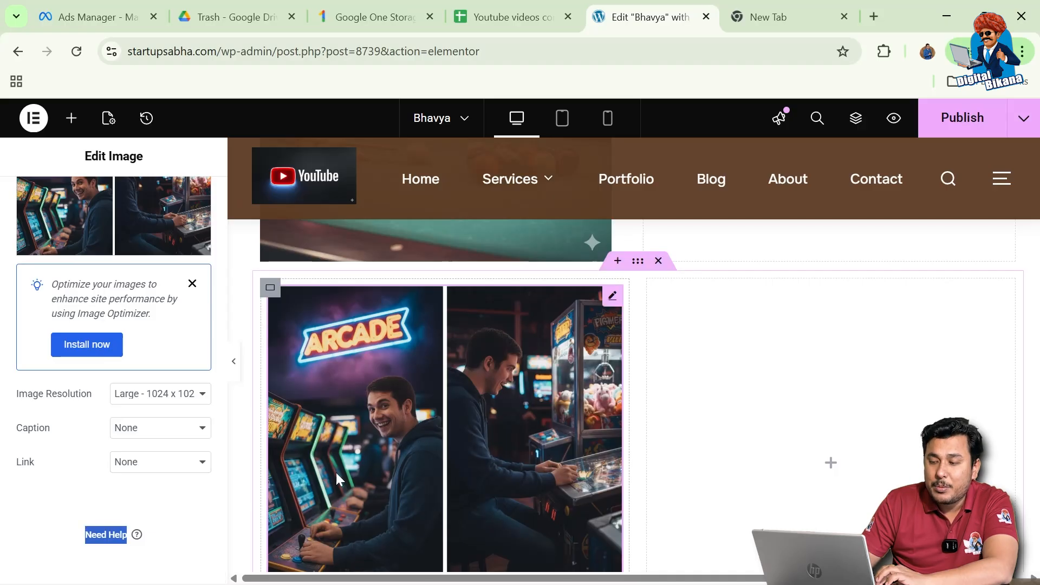
pyautogui.doubleClick(105, 485)
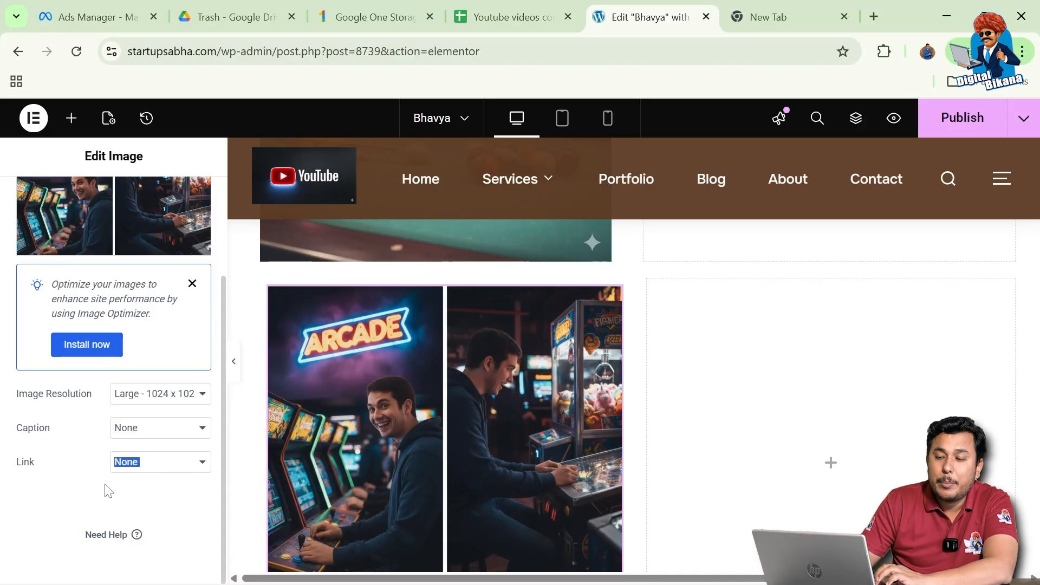
pyautogui.scroll(3, 108, 490)
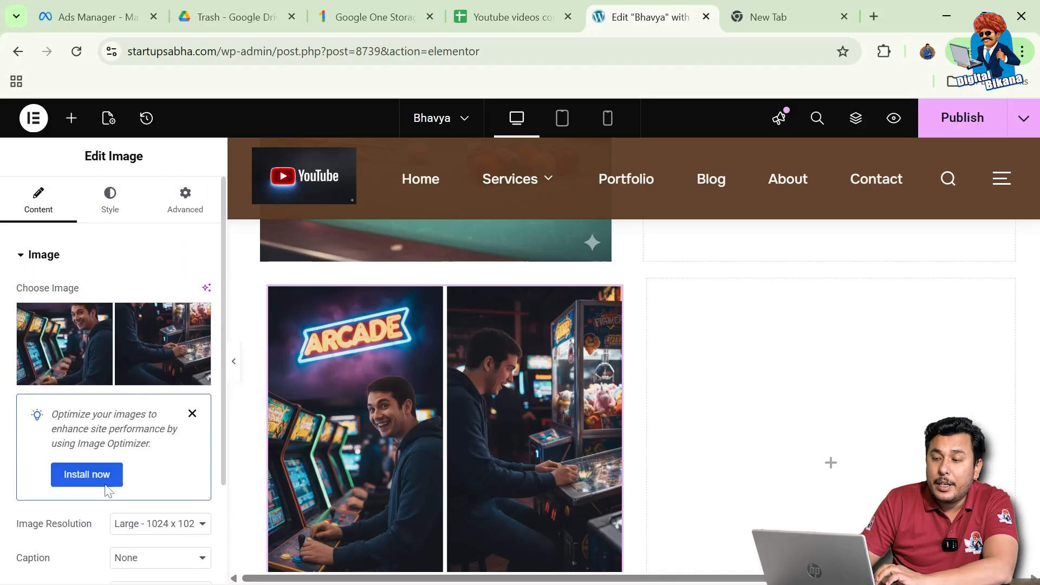
# Set the arcade image's normal-state opacity to 0.1 and look through the available border types
pyautogui.click(107, 206)
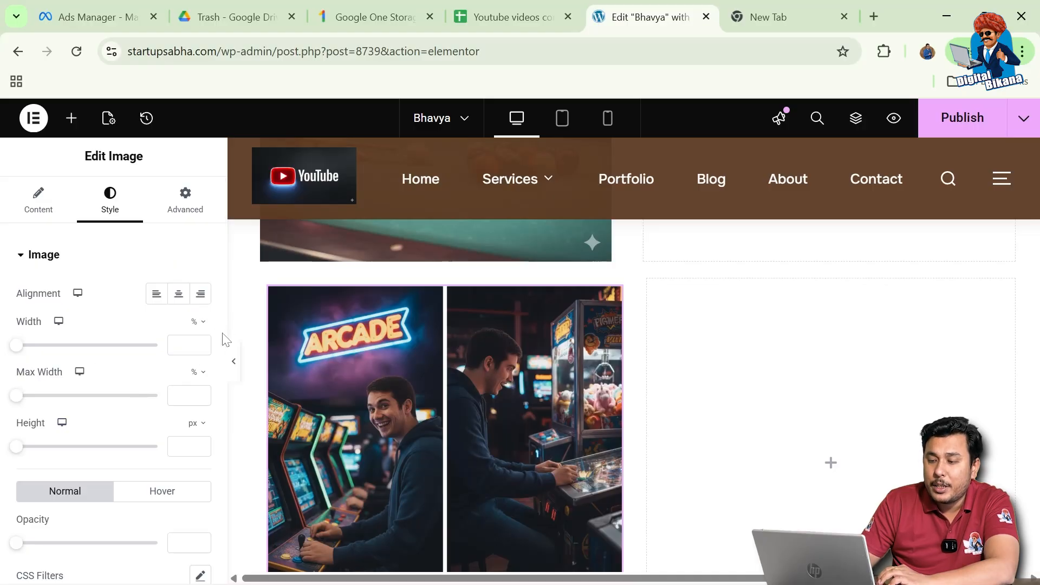
pyautogui.scroll(-1, 222, 352)
pyautogui.scroll(-3, 222, 366)
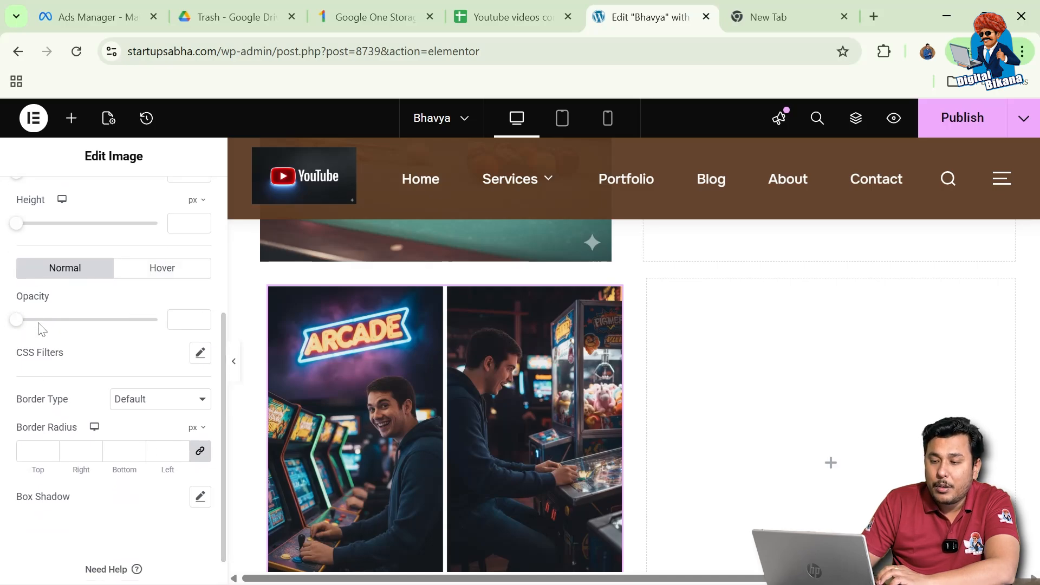
pyautogui.moveTo(21, 325); pyautogui.dragTo(4, 344)
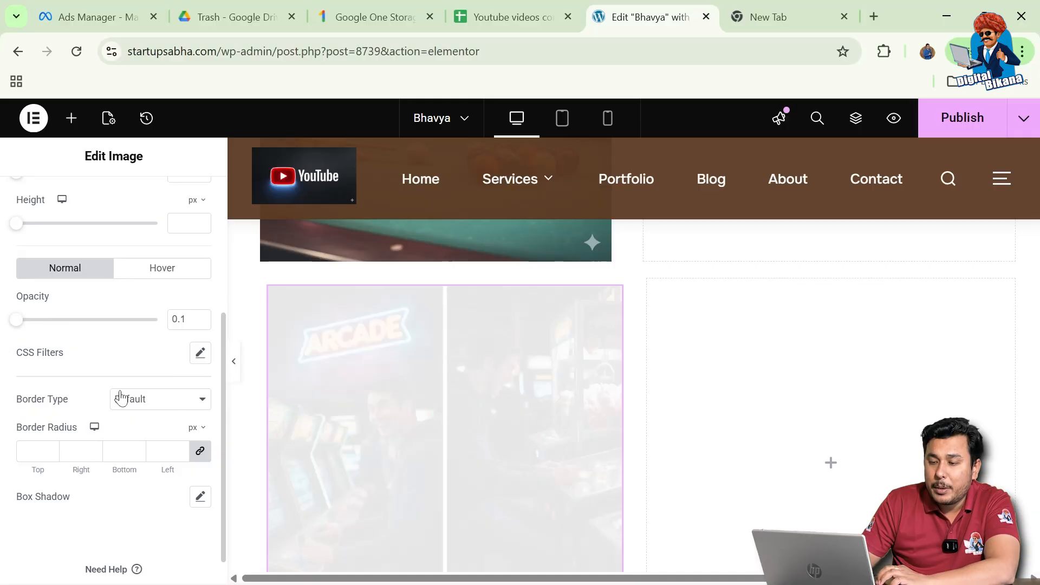
pyautogui.click(162, 401)
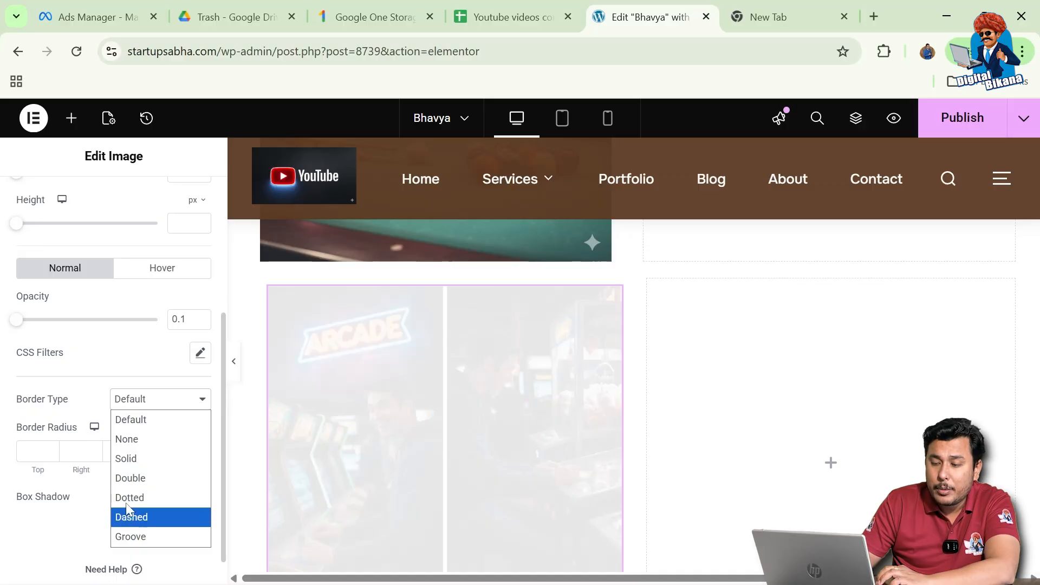
pyautogui.click(61, 397)
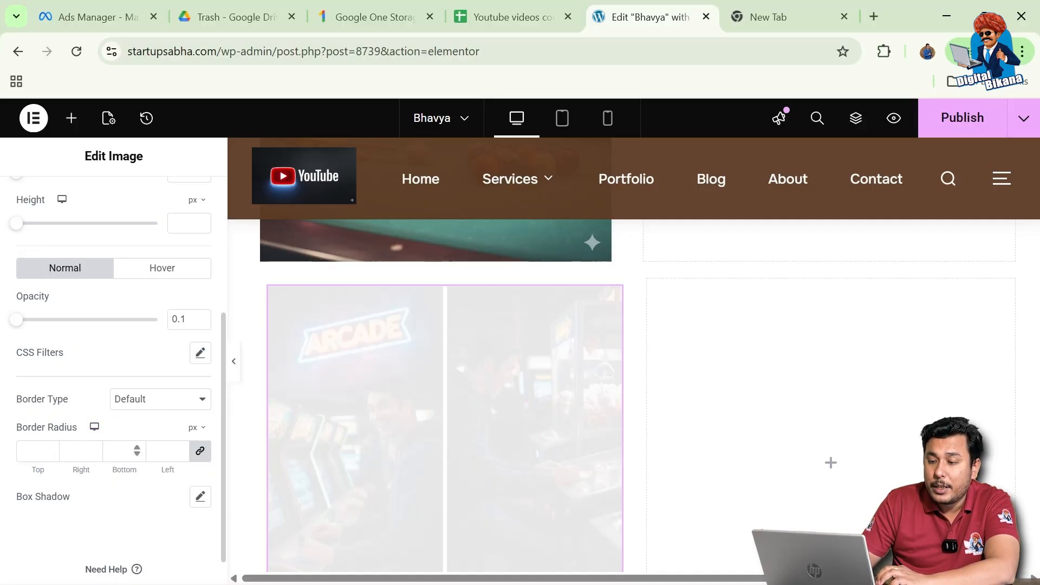
pyautogui.scroll(4, 113, 458)
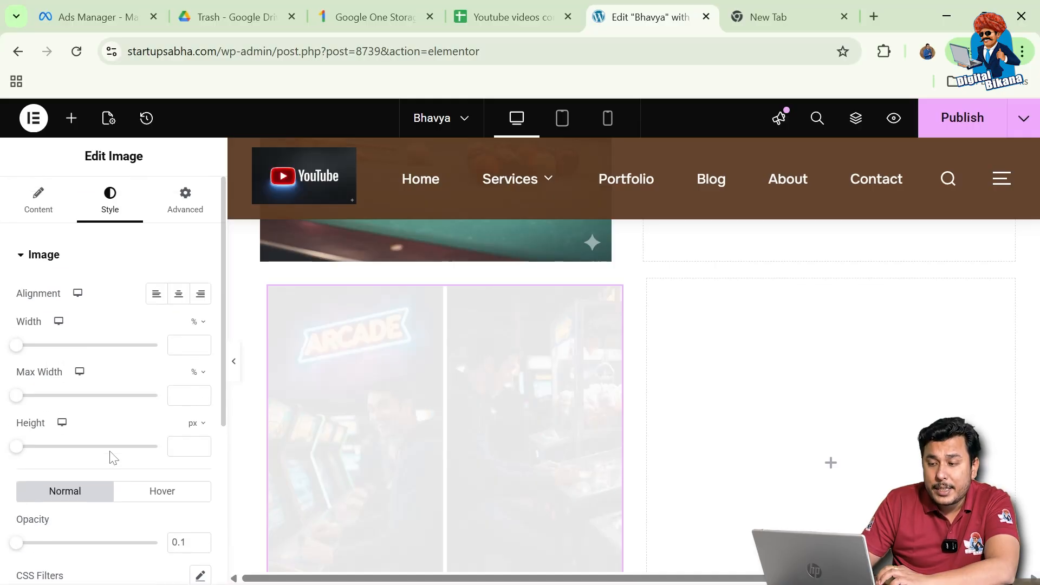
# Review the arcade image's advanced settings and turn on its mask with the circle shape
pyautogui.click(186, 202)
pyautogui.scroll(-2, 110, 410)
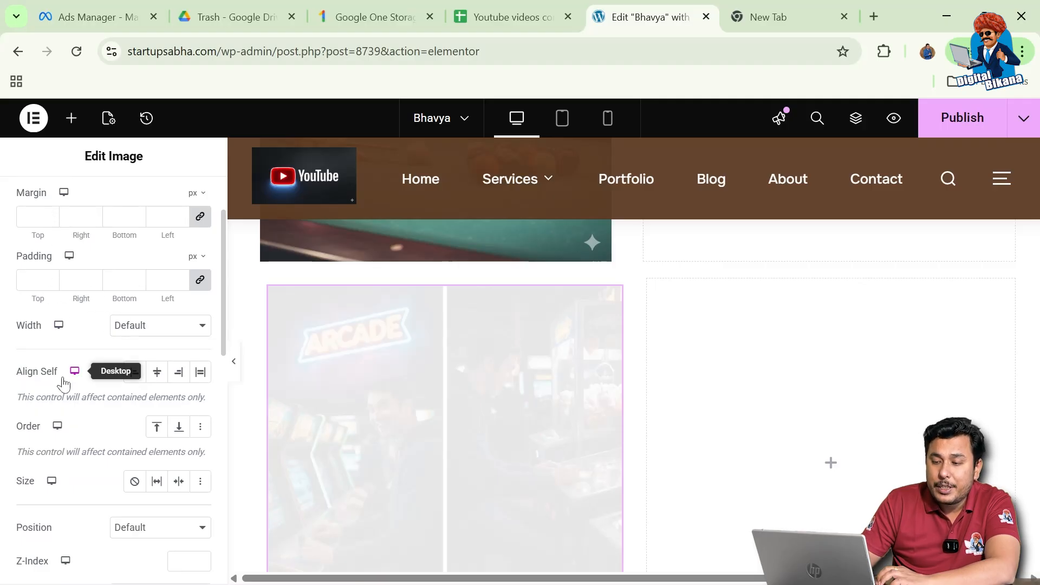
pyautogui.scroll(-5, 65, 380)
pyautogui.scroll(-3, 65, 382)
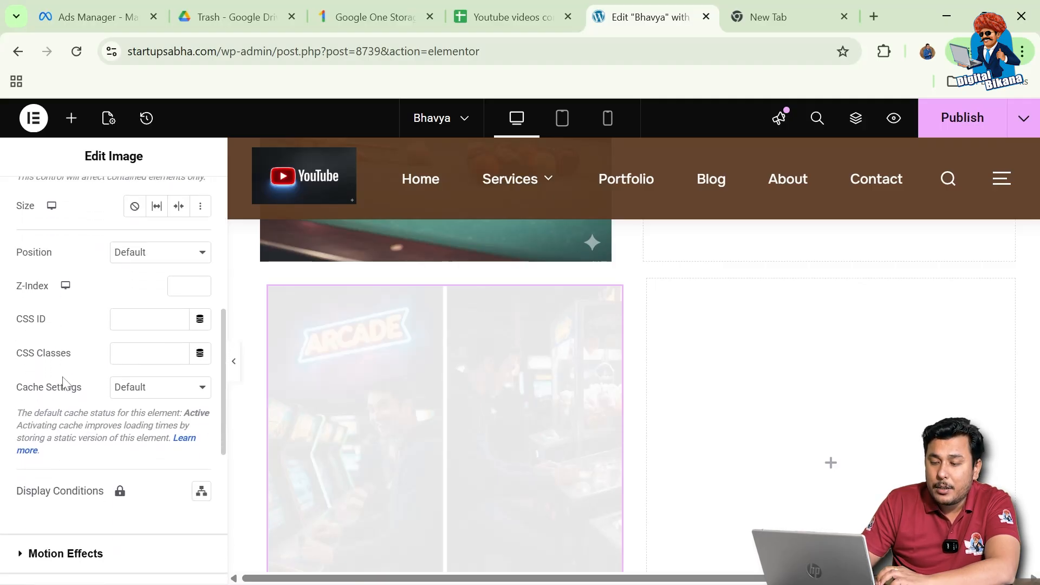
pyautogui.scroll(-2, 58, 488)
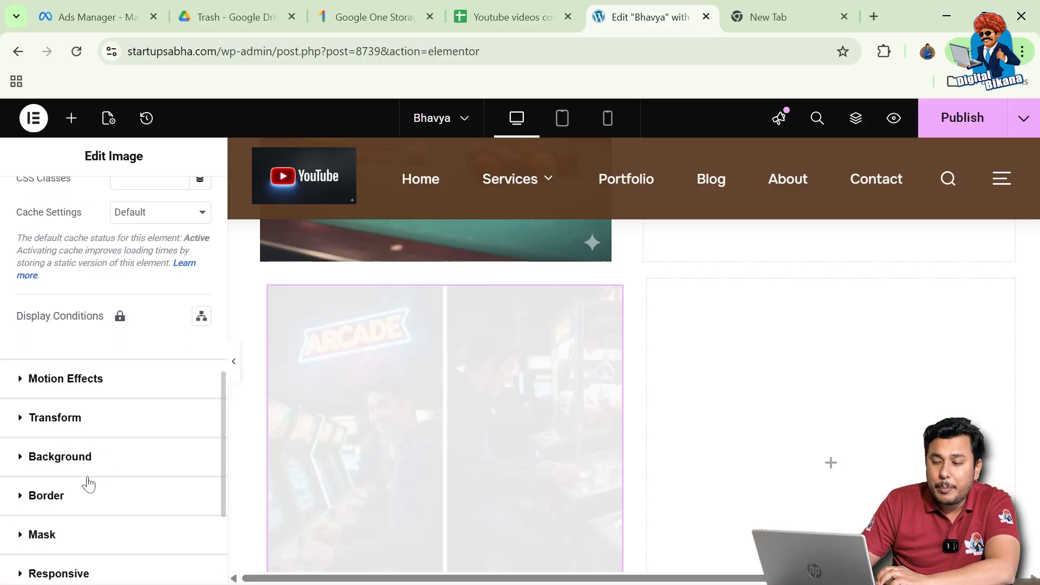
pyautogui.scroll(-2, 88, 484)
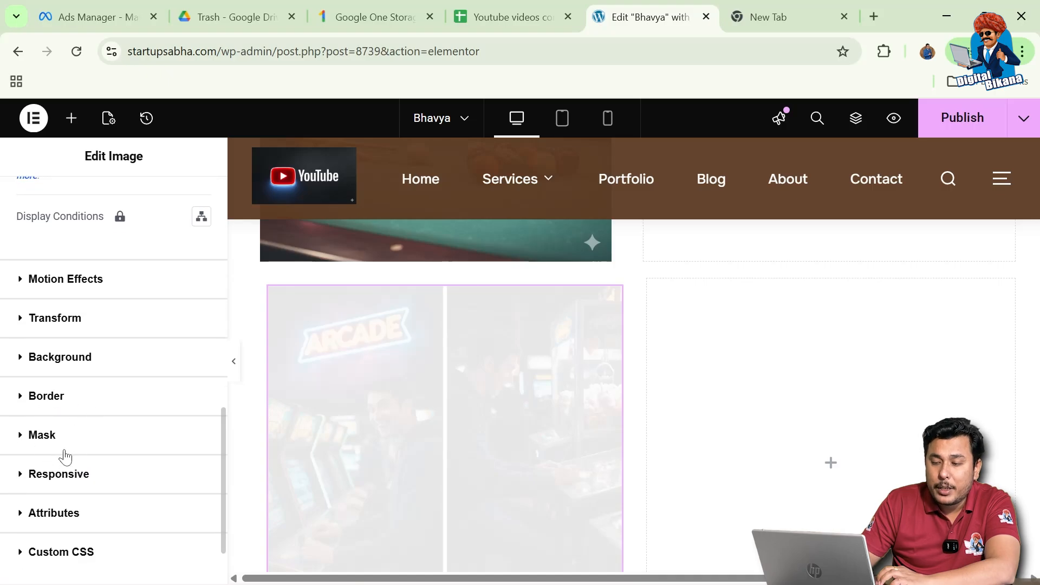
pyautogui.click(50, 439)
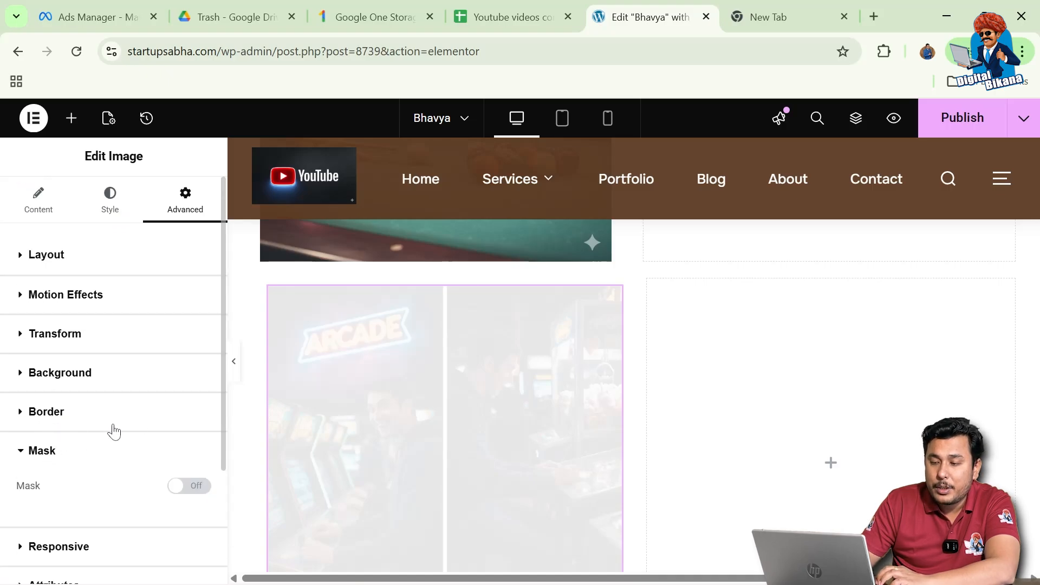
pyautogui.click(188, 454)
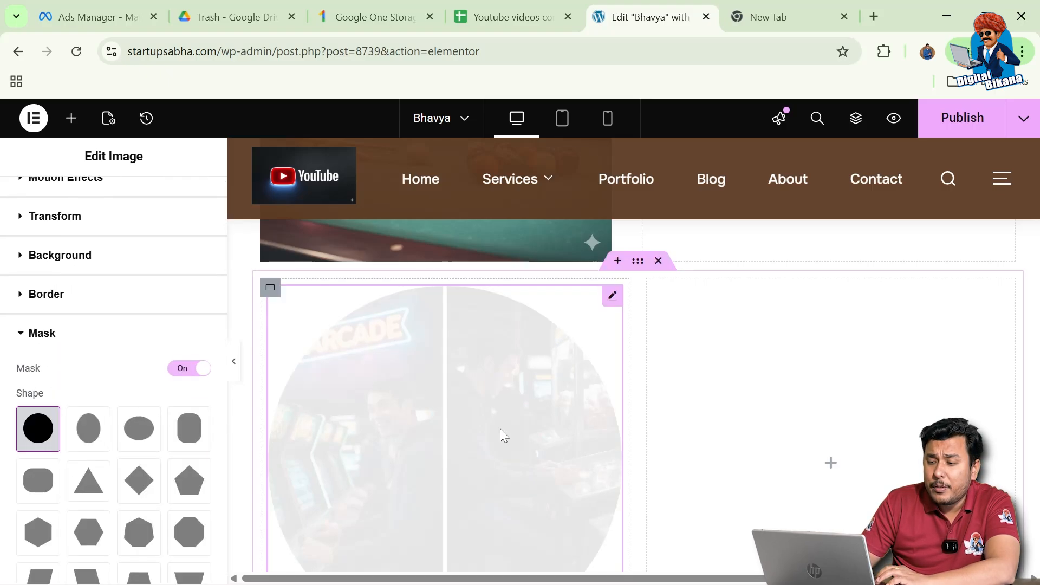